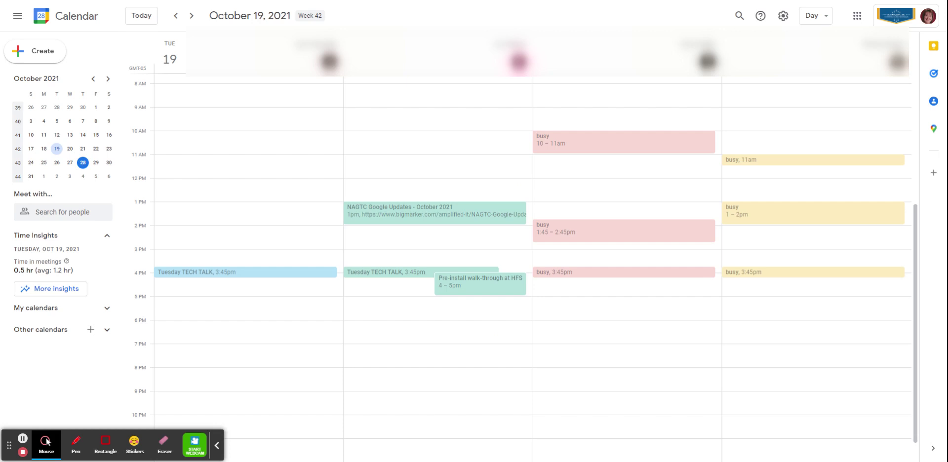
- Open Google Calendar's Settings page from the gear menu
left_click(783, 16)
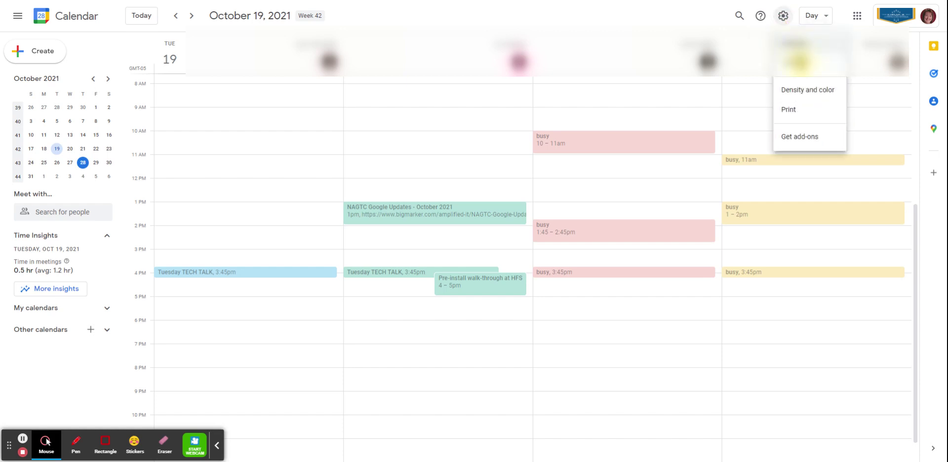
left_click(797, 48)
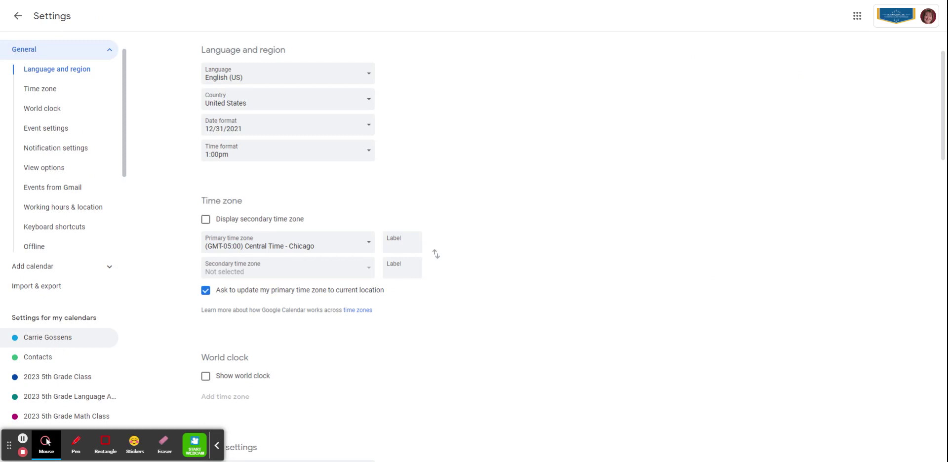
- Open your own calendar's settings and review its access permissions and three shared people
left_click(91, 338)
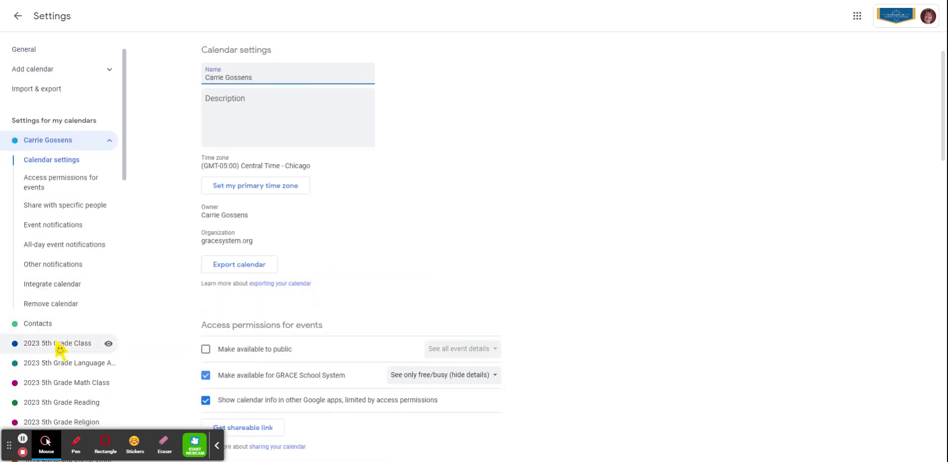
scroll(448, 277, "down", 3)
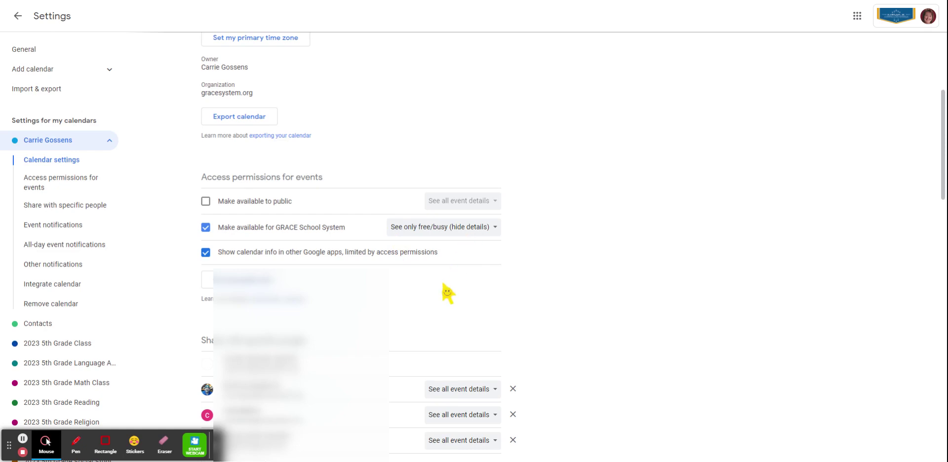
scroll(448, 293, "down", 1)
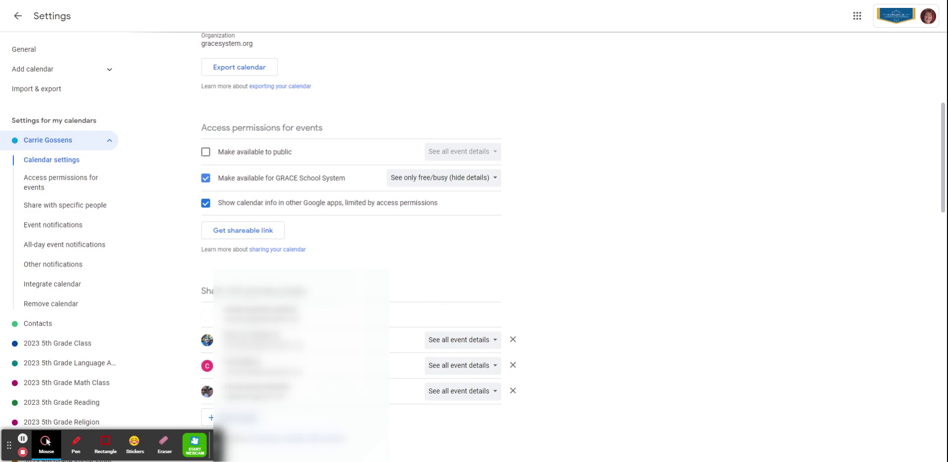
scroll(352, 354, "down", 1)
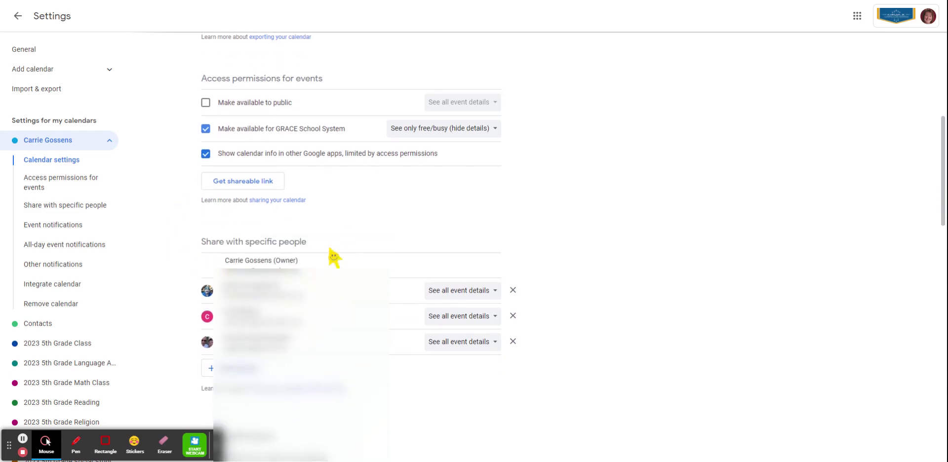
left_click(247, 378)
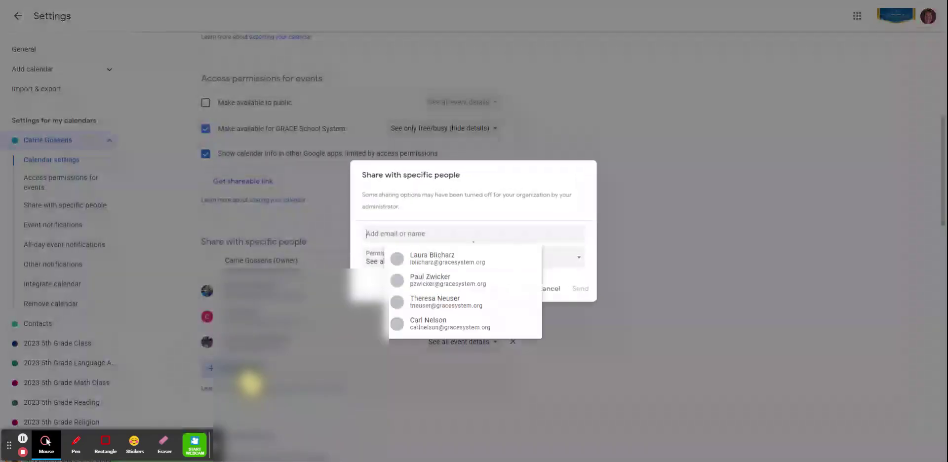
left_click(549, 291)
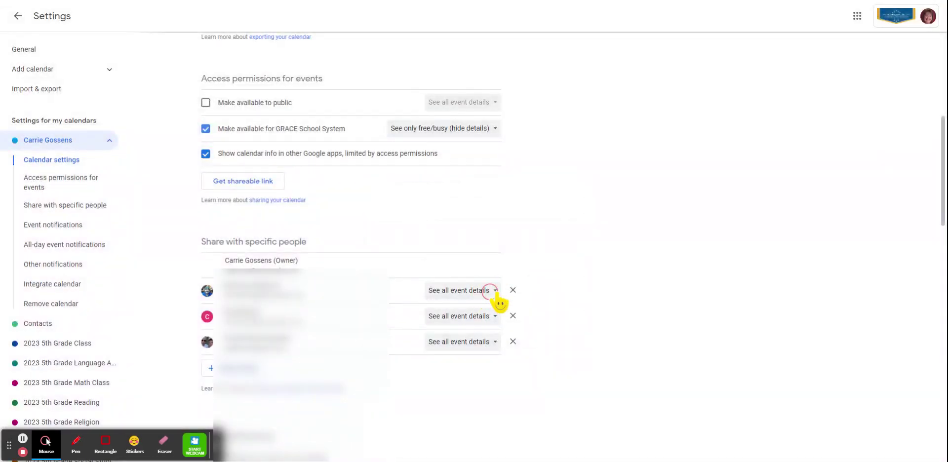
left_click(492, 291)
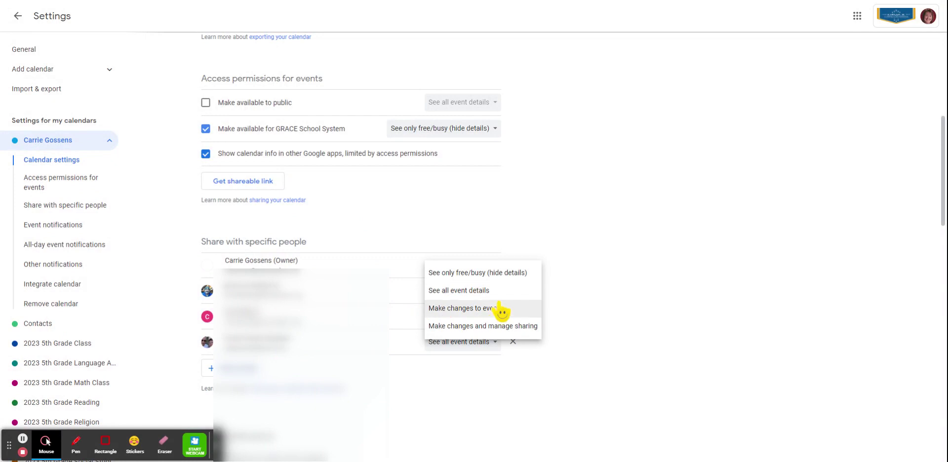
left_click(593, 293)
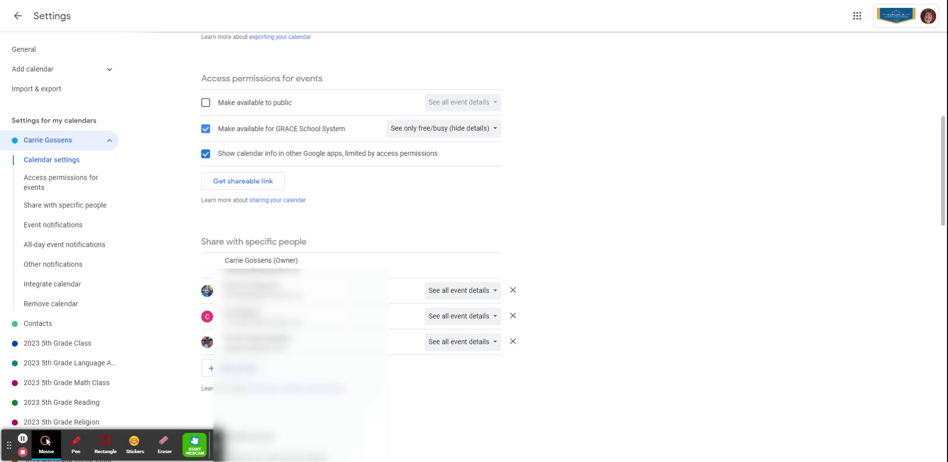
- Return to the calendar and start a new October 19, 4:30–5:30pm event
left_click(18, 17)
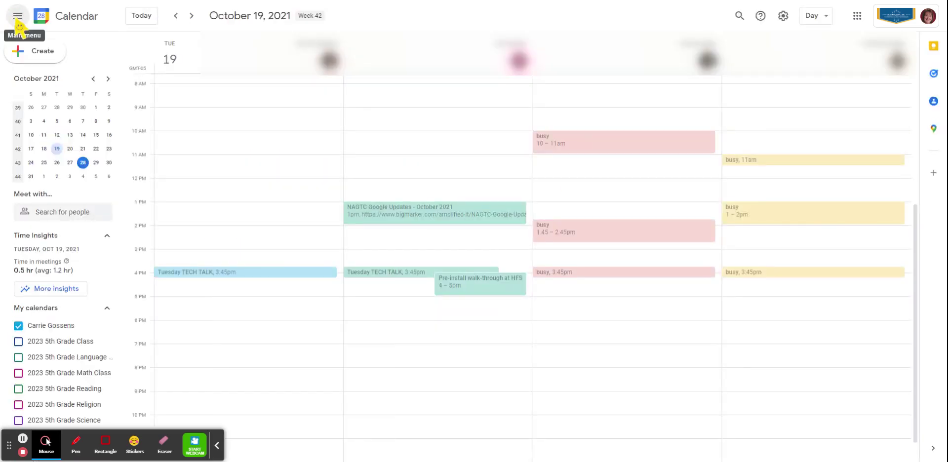
left_click(47, 57)
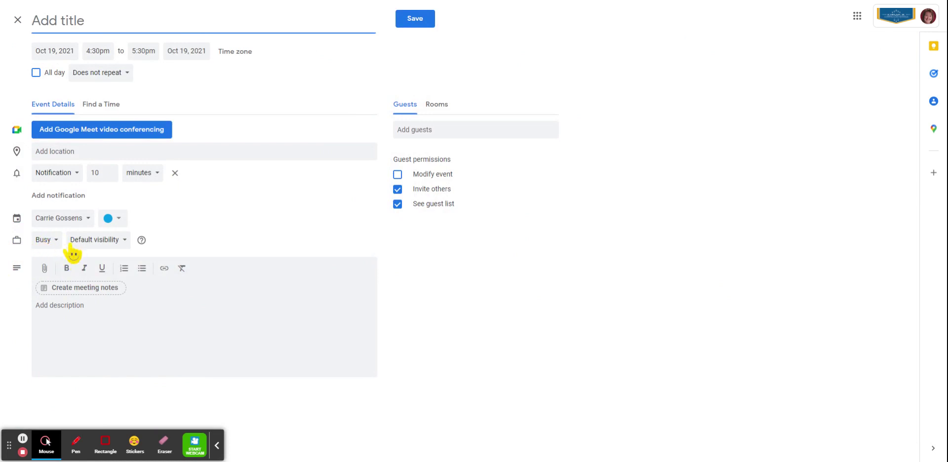
- Set the new event's visibility to Public
left_click(125, 243)
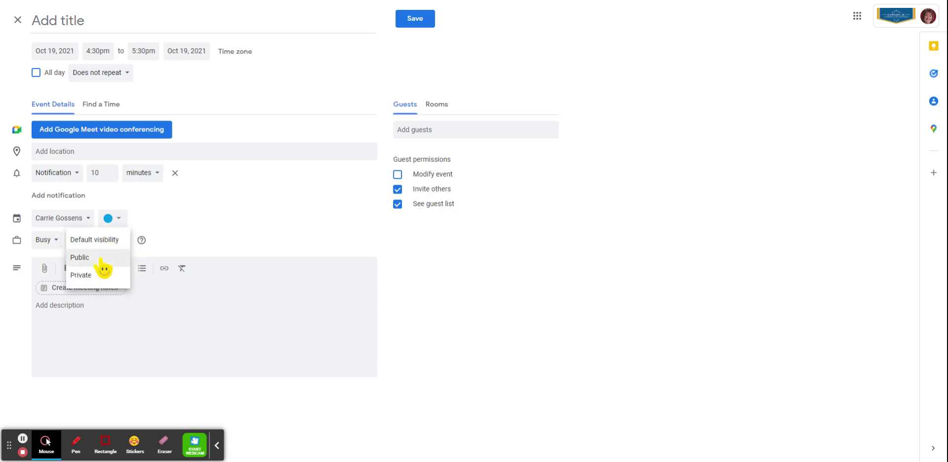
left_click(90, 262)
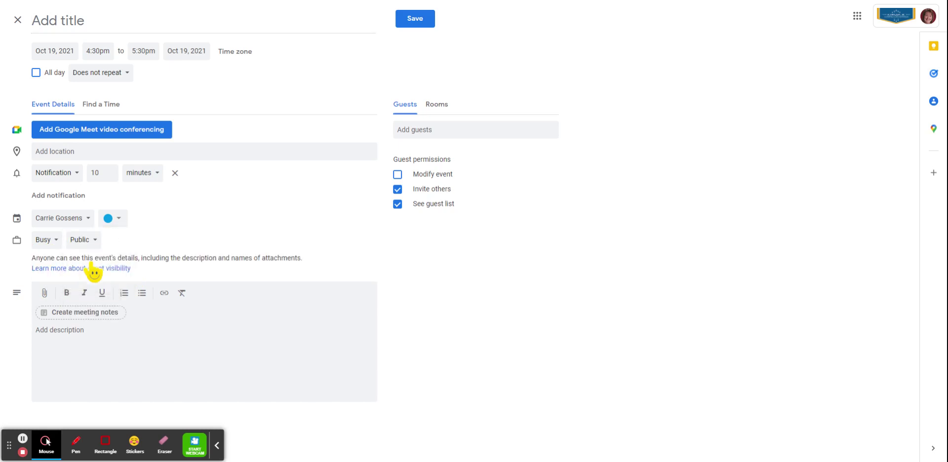